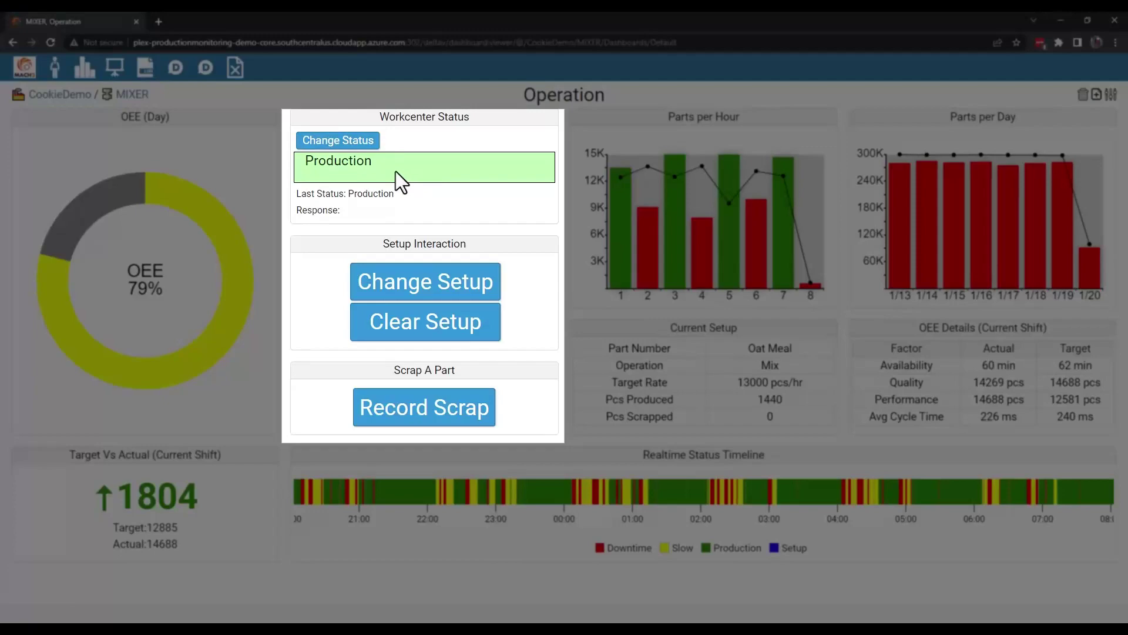
# Log a Problem status for MIXER with Label Jam as the reason
pyautogui.click(345, 143)
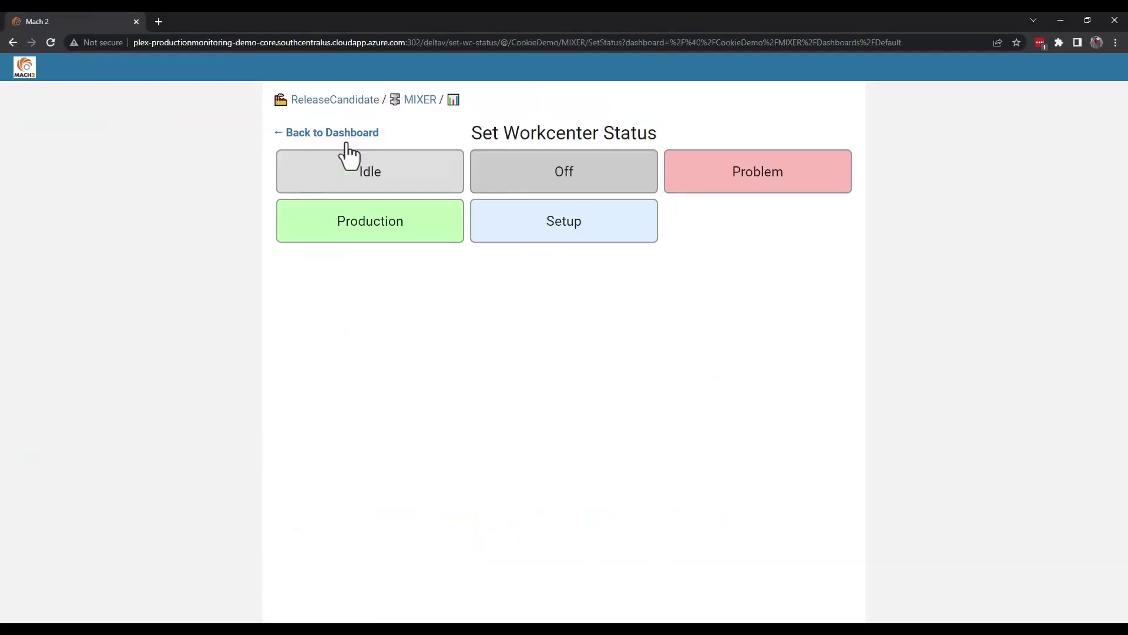
pyautogui.click(788, 185)
pyautogui.click(716, 211)
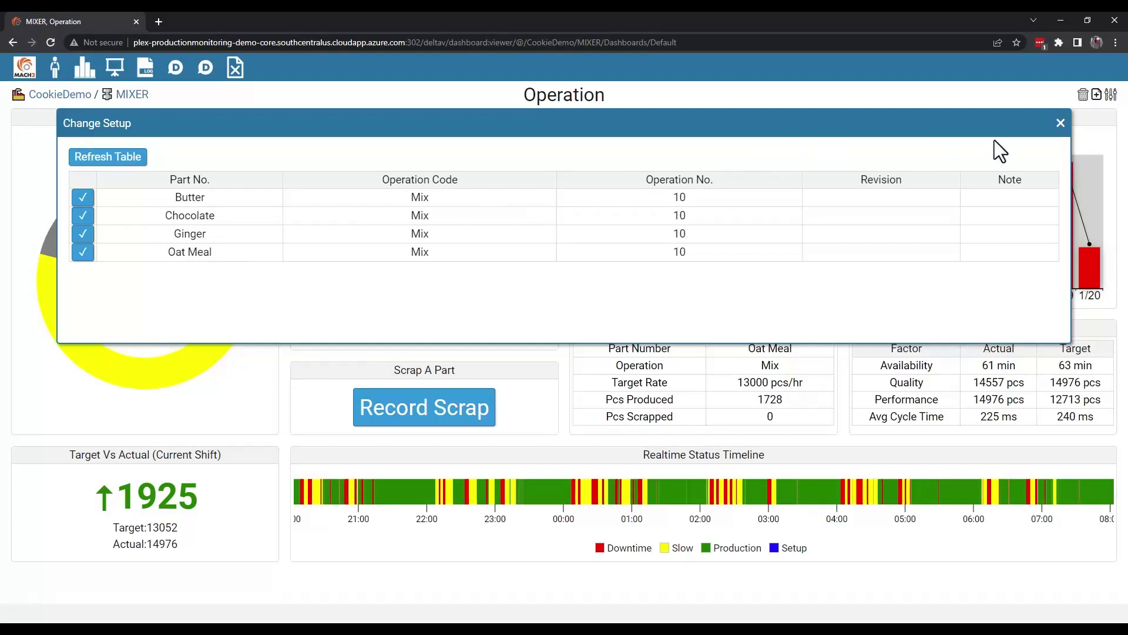
# Close the setup list, record 10 scrapped pieces for MIXER, then view its Graphs dashboard
pyautogui.click(1061, 124)
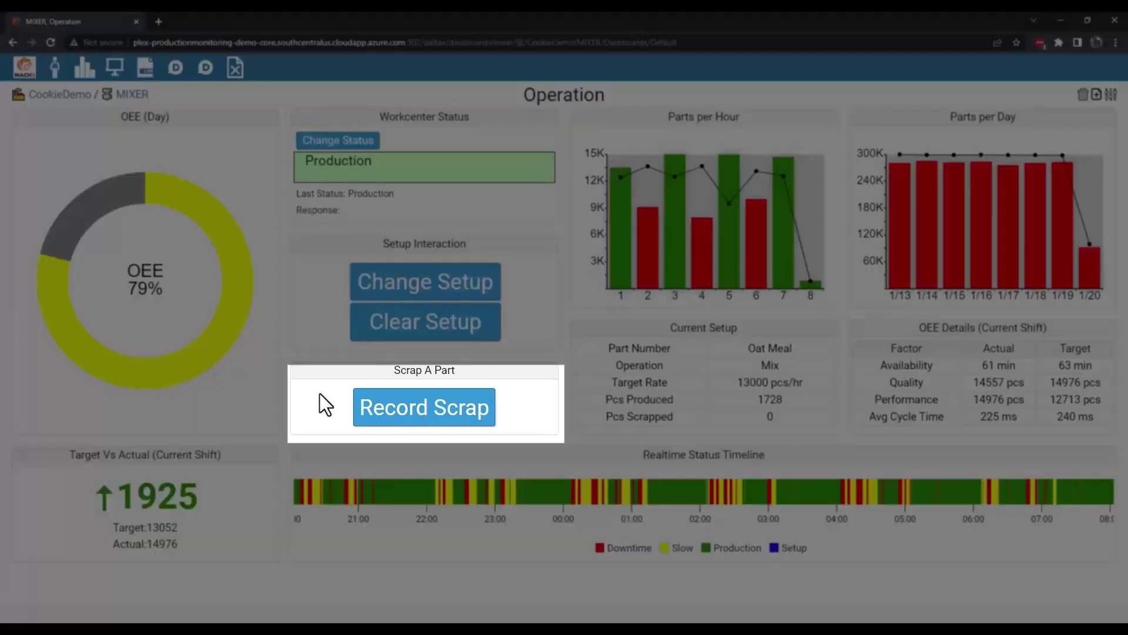
pyautogui.click(392, 414)
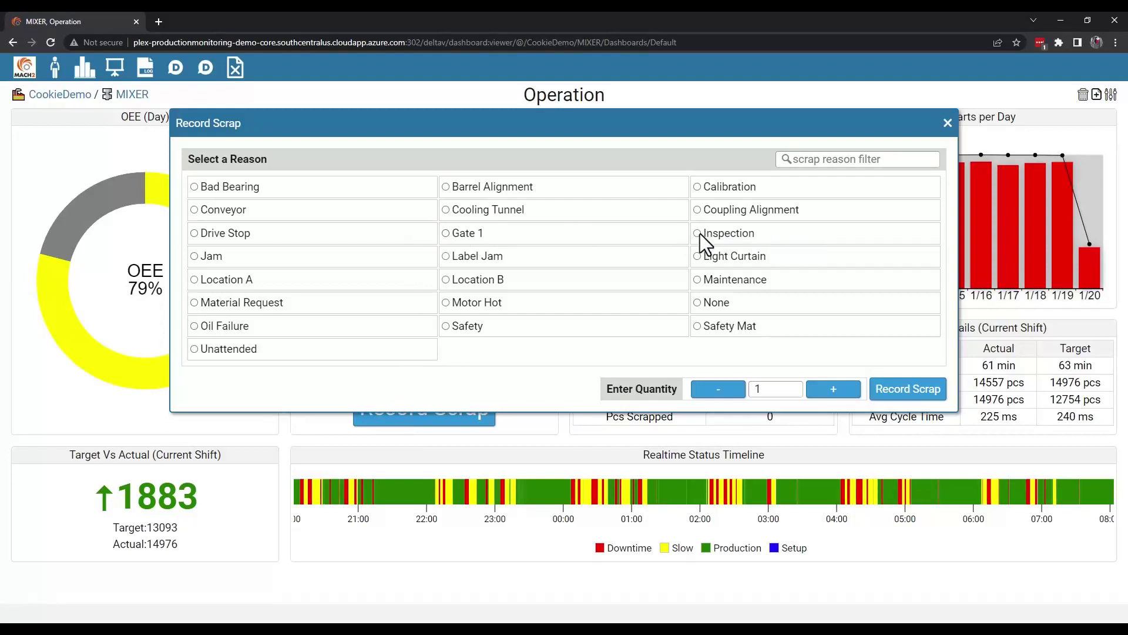
pyautogui.click(774, 387)
pyautogui.write('0')
pyautogui.press('Return')
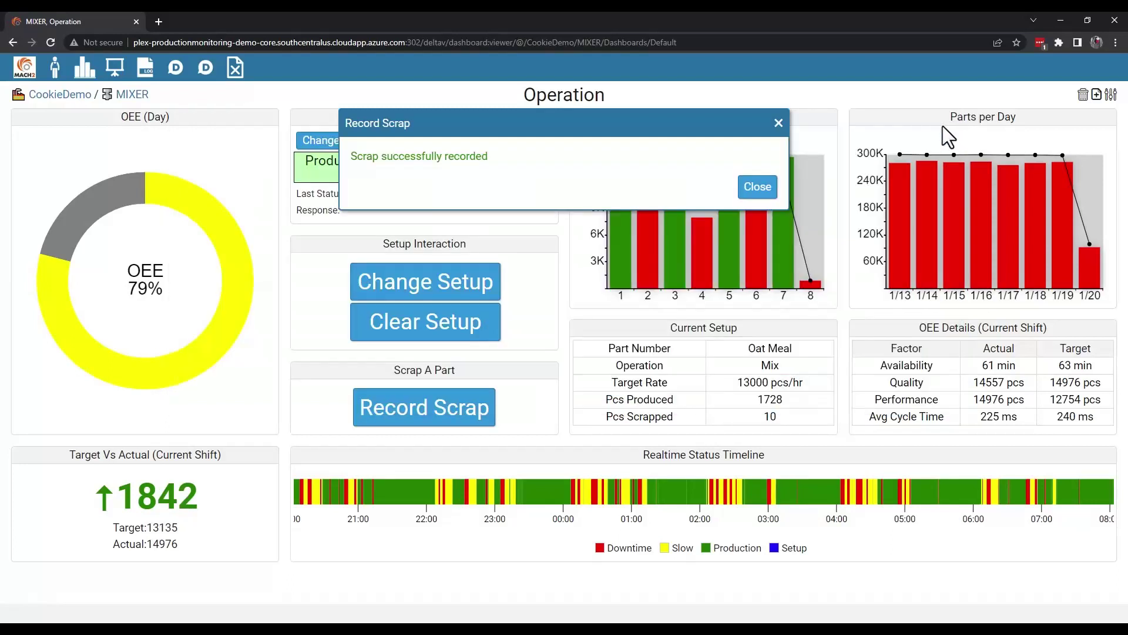
pyautogui.click(757, 189)
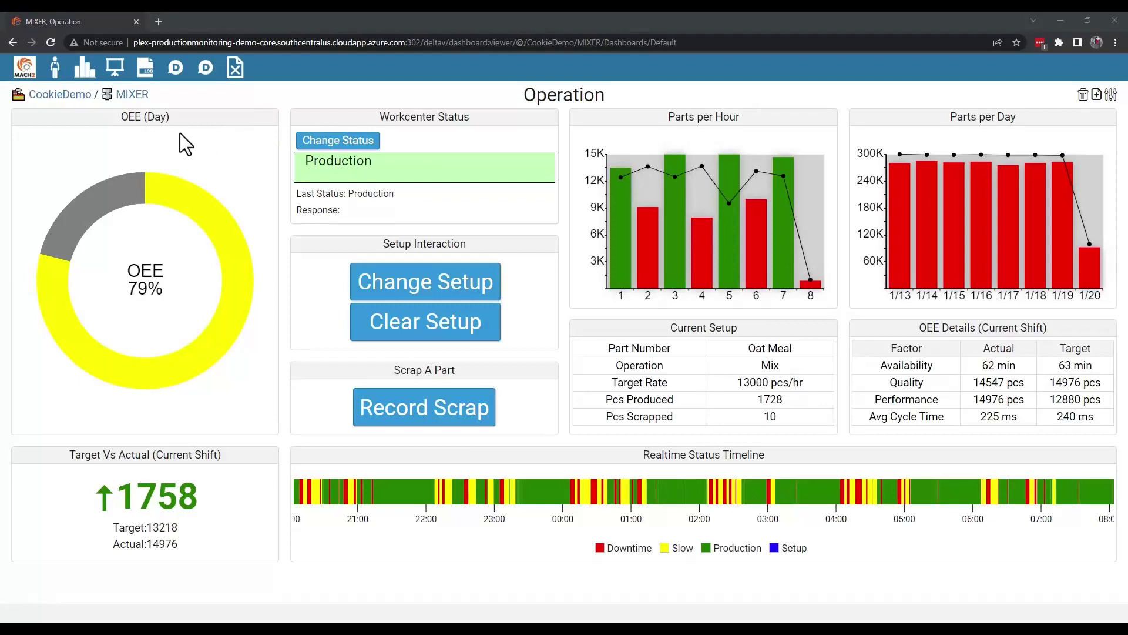
pyautogui.click(86, 84)
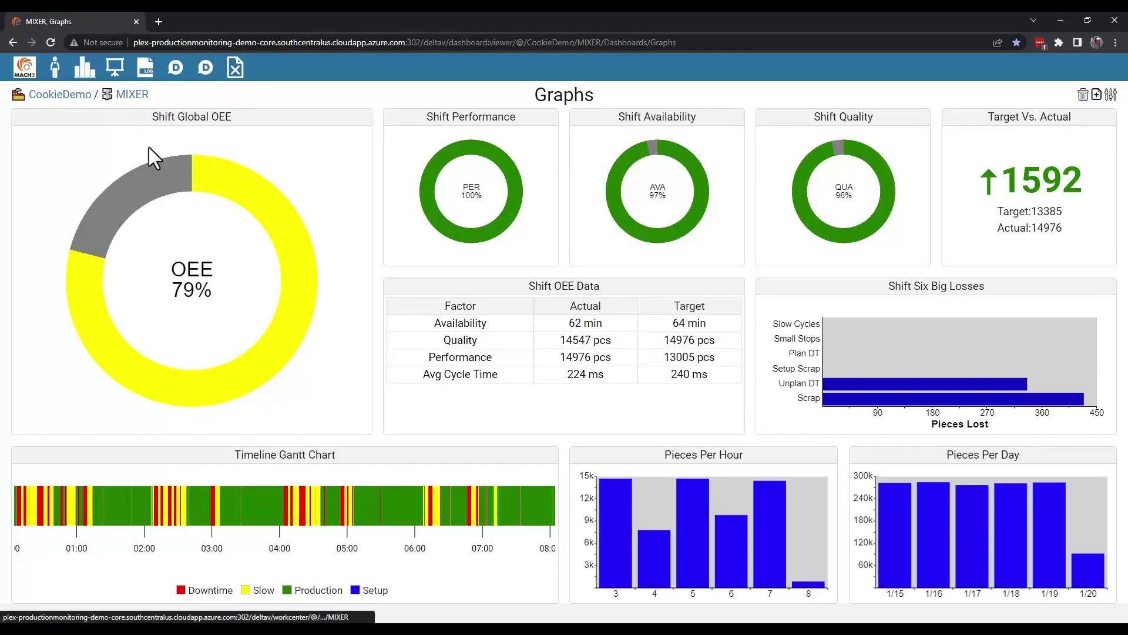
# Open MIXER's hourly Whiteboard and start a note for hour 8
pyautogui.click(118, 74)
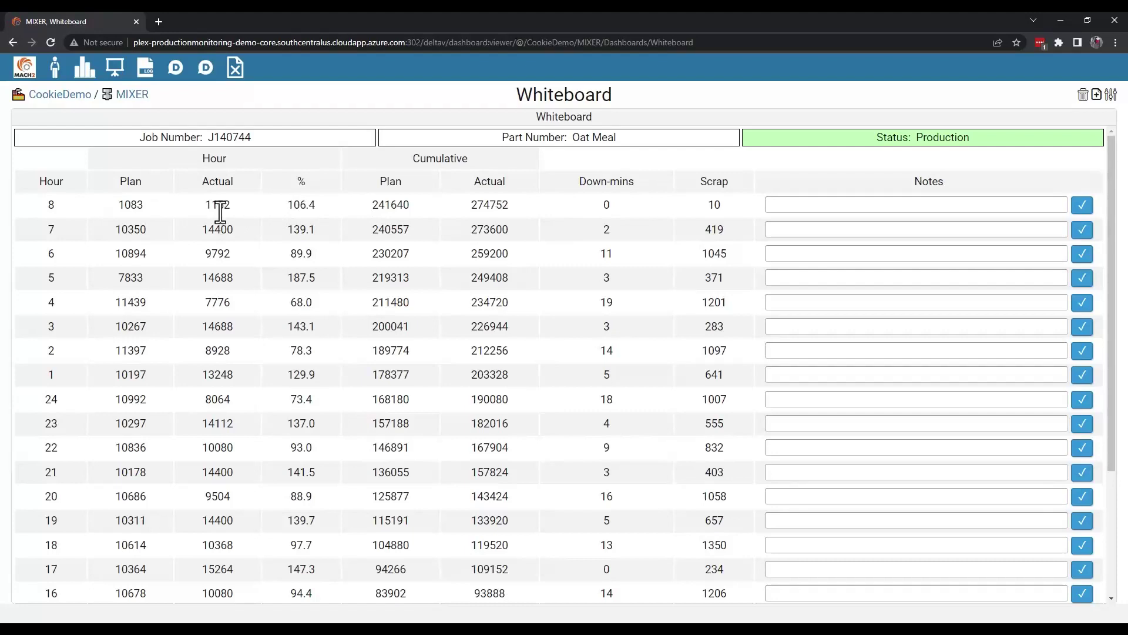
pyautogui.click(922, 203)
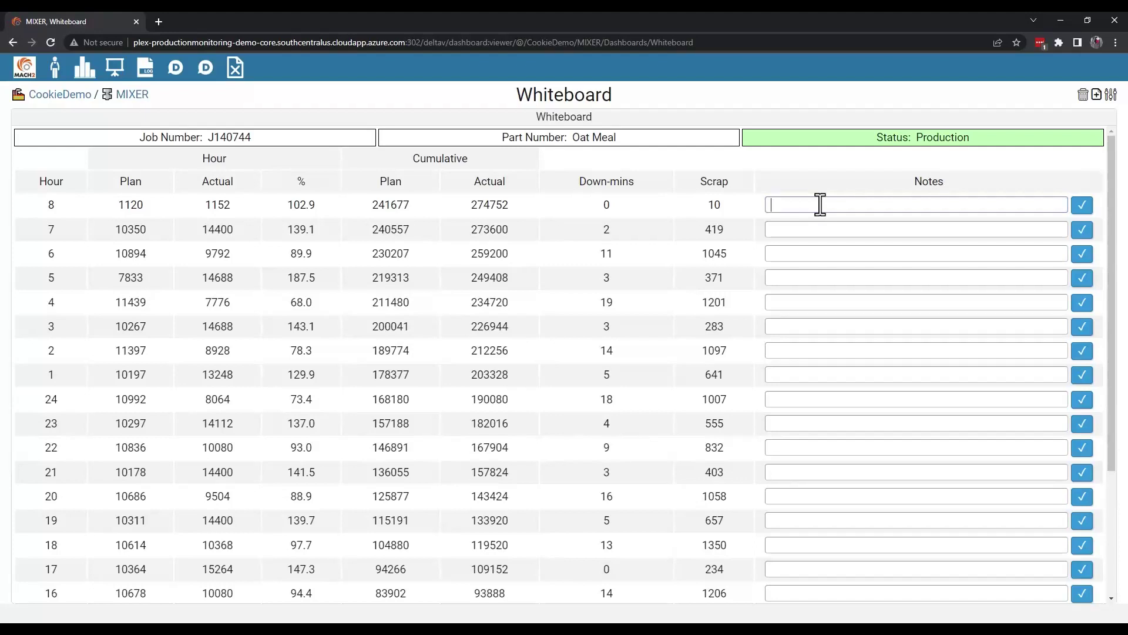
# Begin the hour 8 note, return to MIXER's graphs, then bring up the OEE Report favourite's link options
pyautogui.click(821, 205)
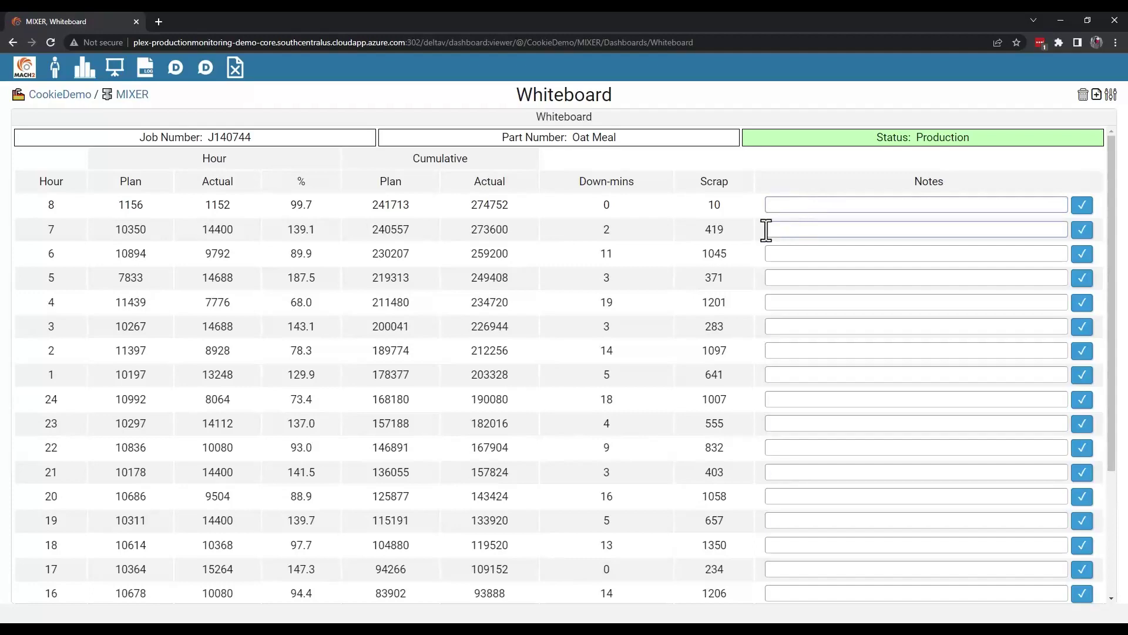
pyautogui.click(82, 72)
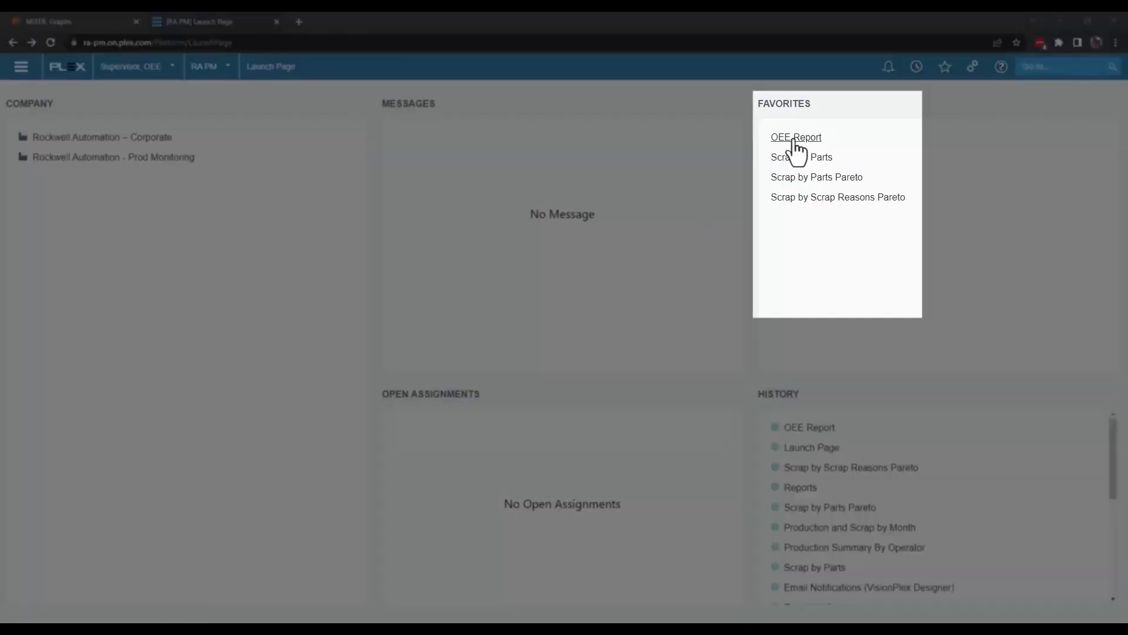
pyautogui.rightClick(797, 147)
# Open the OEE Report in a new tab and run it for the current week, 1/15/2023–1/21/2023
pyautogui.click(814, 146)
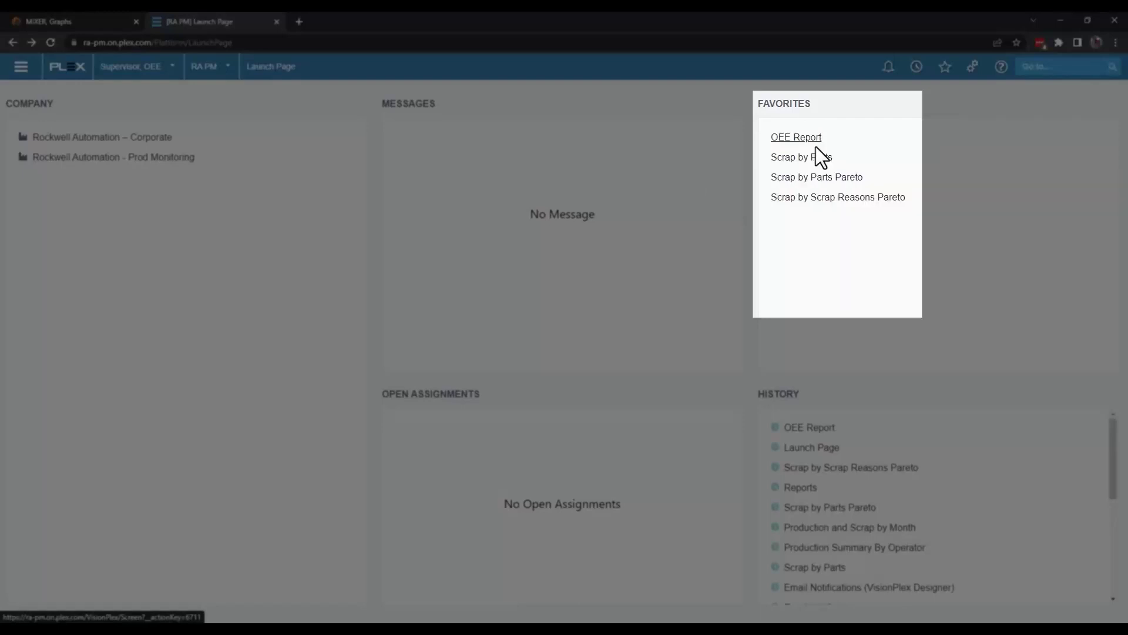
pyautogui.click(334, 22)
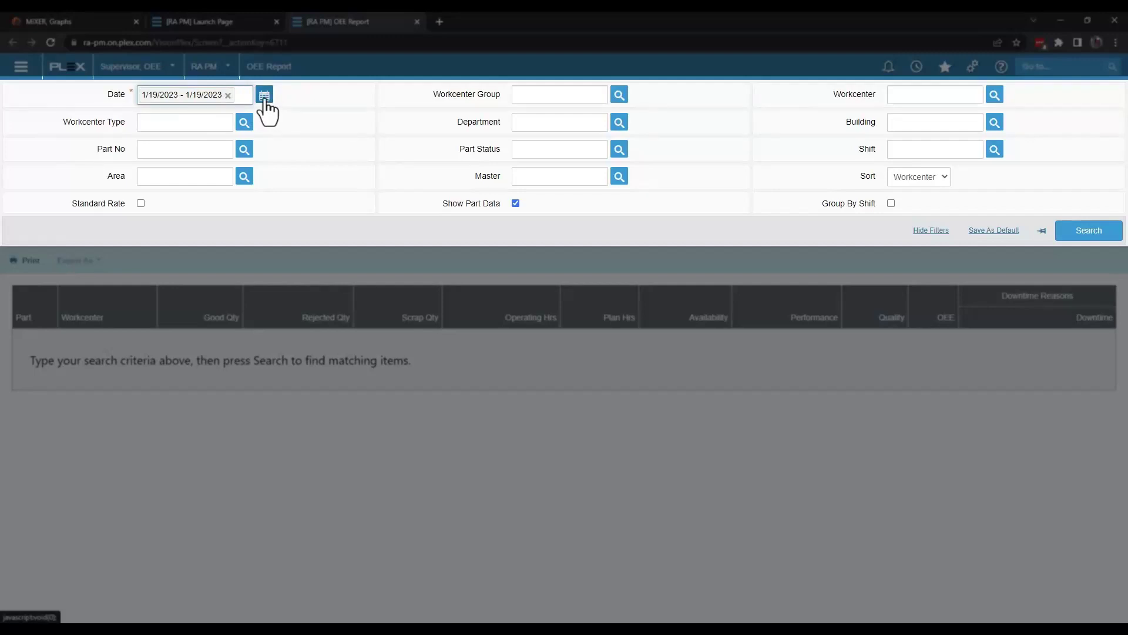
pyautogui.click(264, 96)
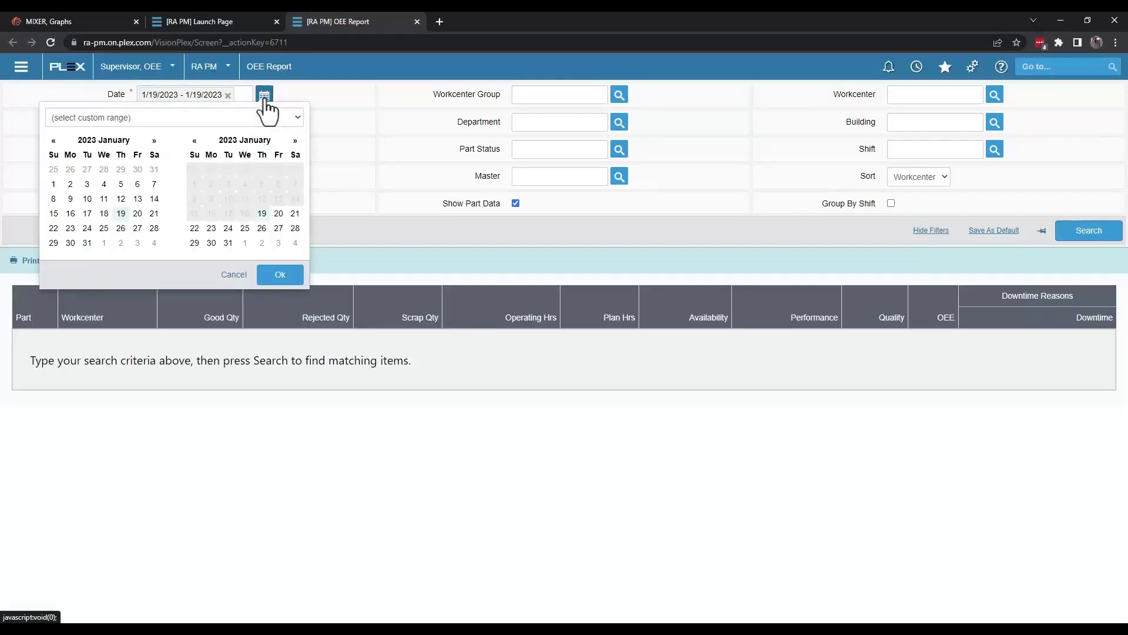
pyautogui.click(297, 118)
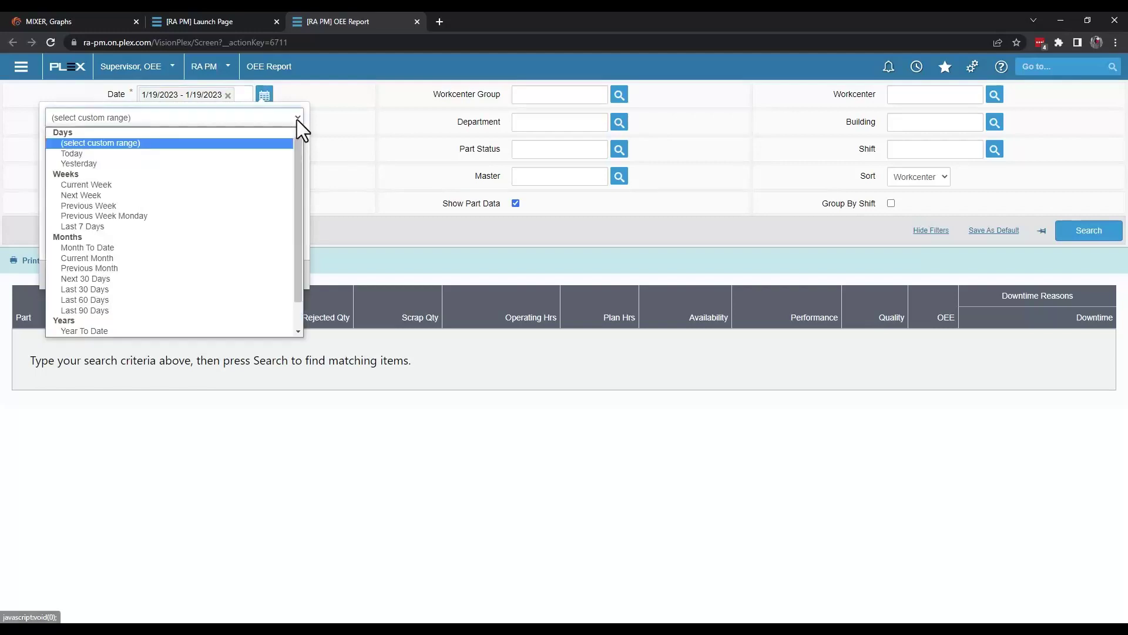
pyautogui.click(108, 186)
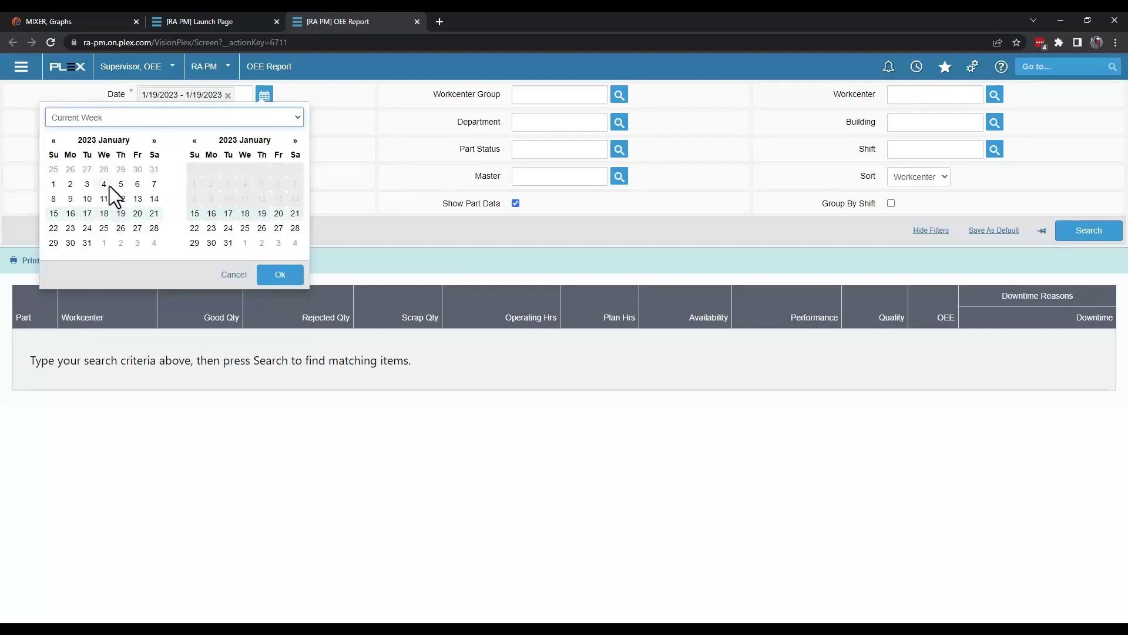
pyautogui.click(279, 275)
pyautogui.click(1087, 232)
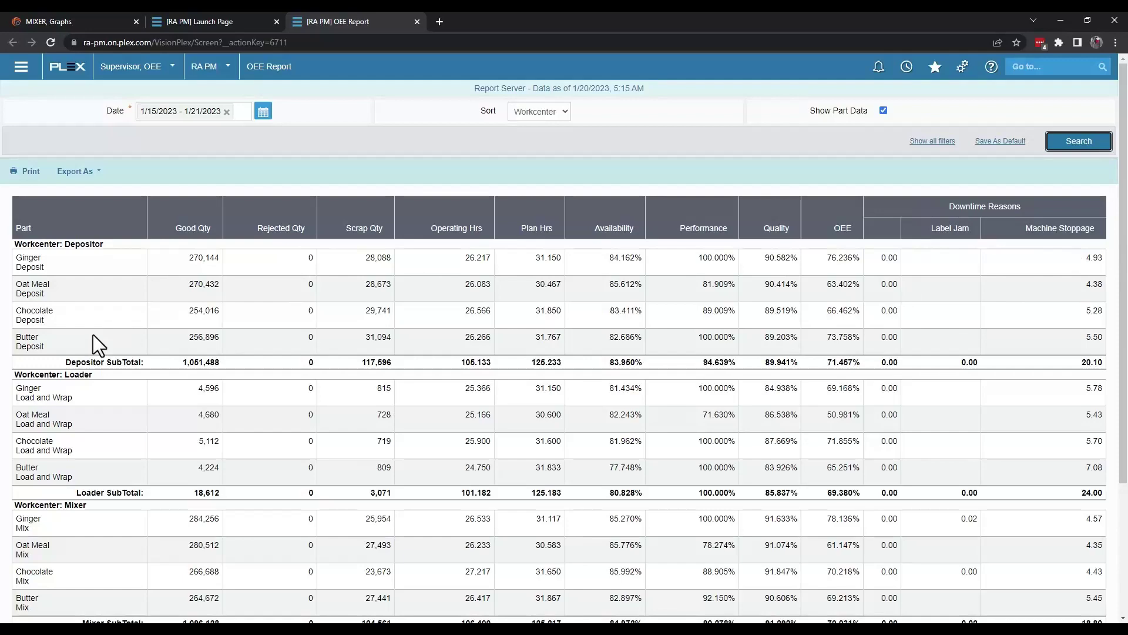
# Scroll through the weekly OEE results and show the Export As format list
pyautogui.scroll(-5, 99, 399)
pyautogui.scroll(5, 100, 401)
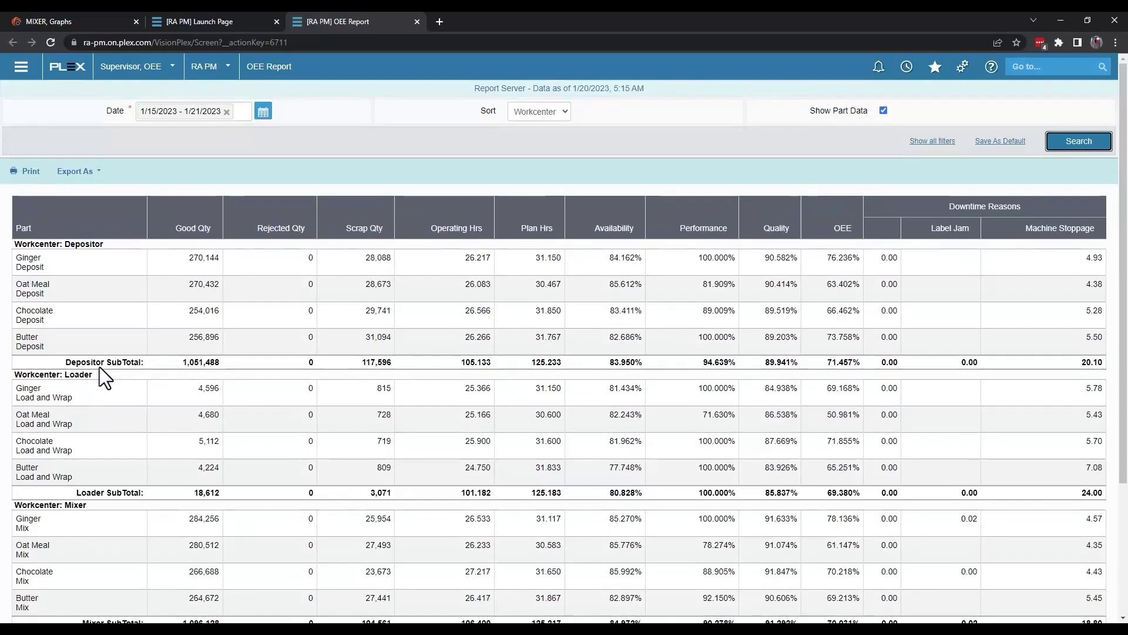
pyautogui.click(97, 174)
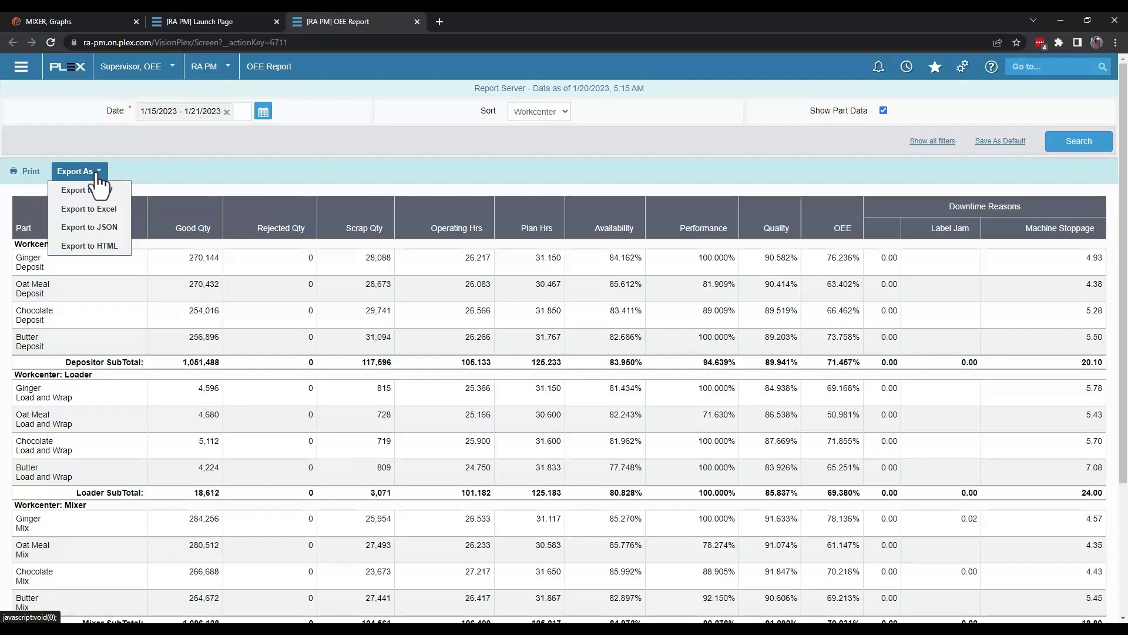
# Open Scrap by Scrap Reasons Pareto from the Launch Page favourites and run it without selecting a part
pyautogui.click(189, 22)
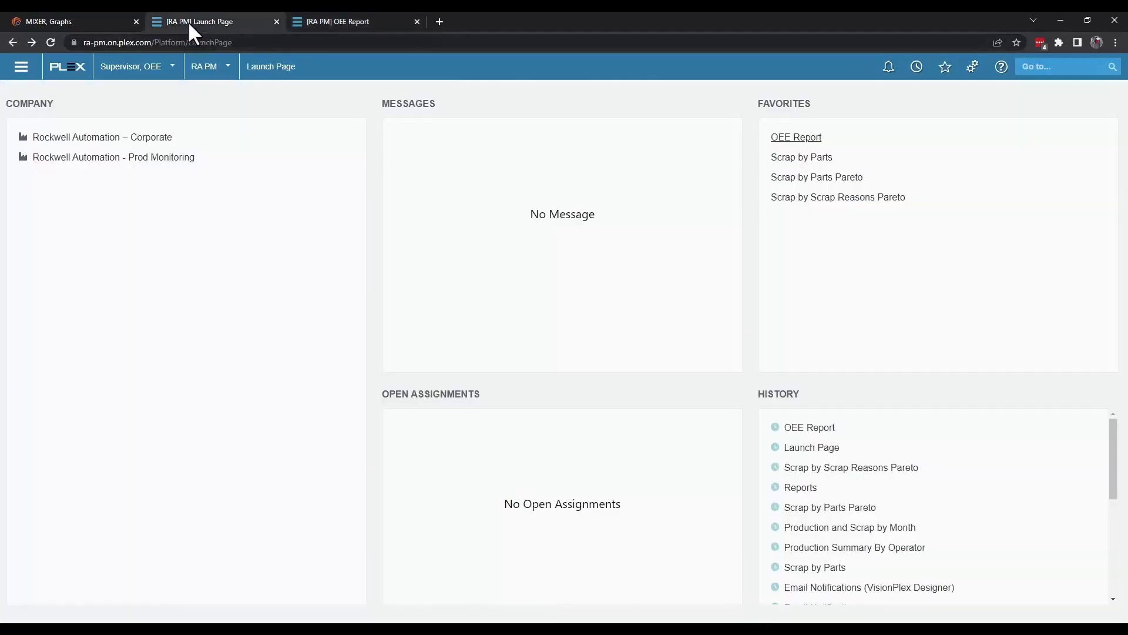
pyautogui.click(830, 198)
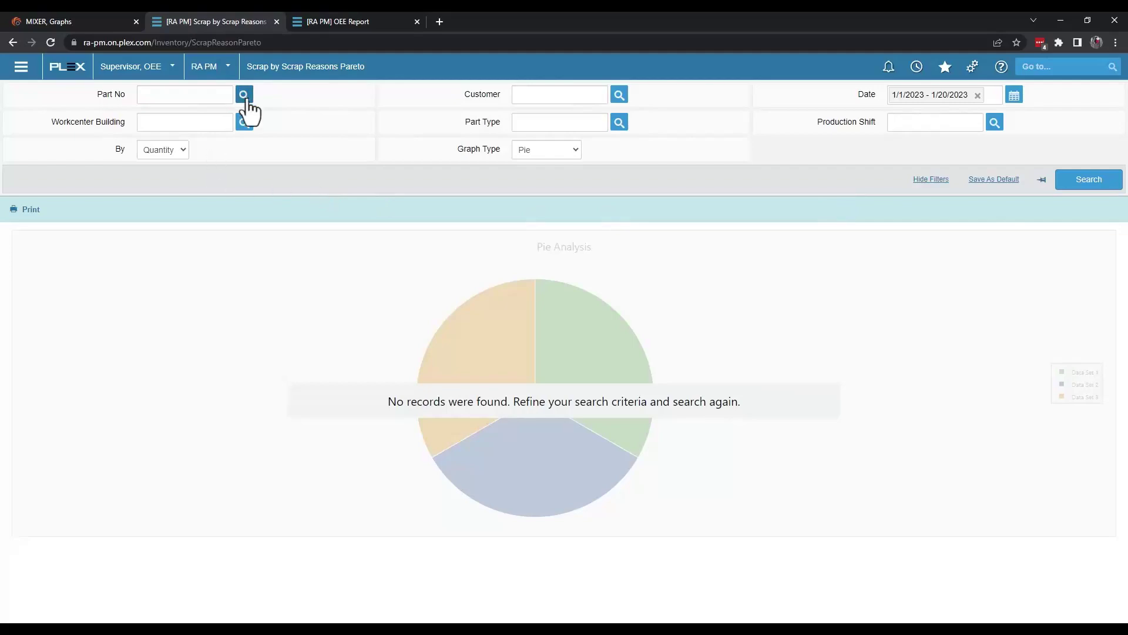
pyautogui.click(244, 95)
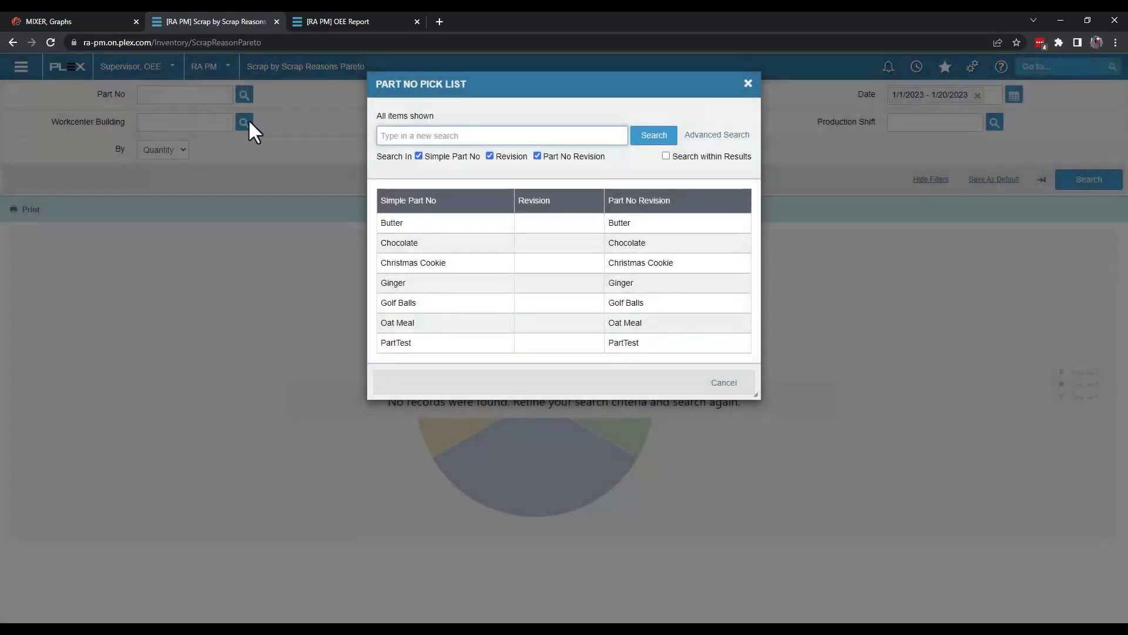
pyautogui.click(748, 84)
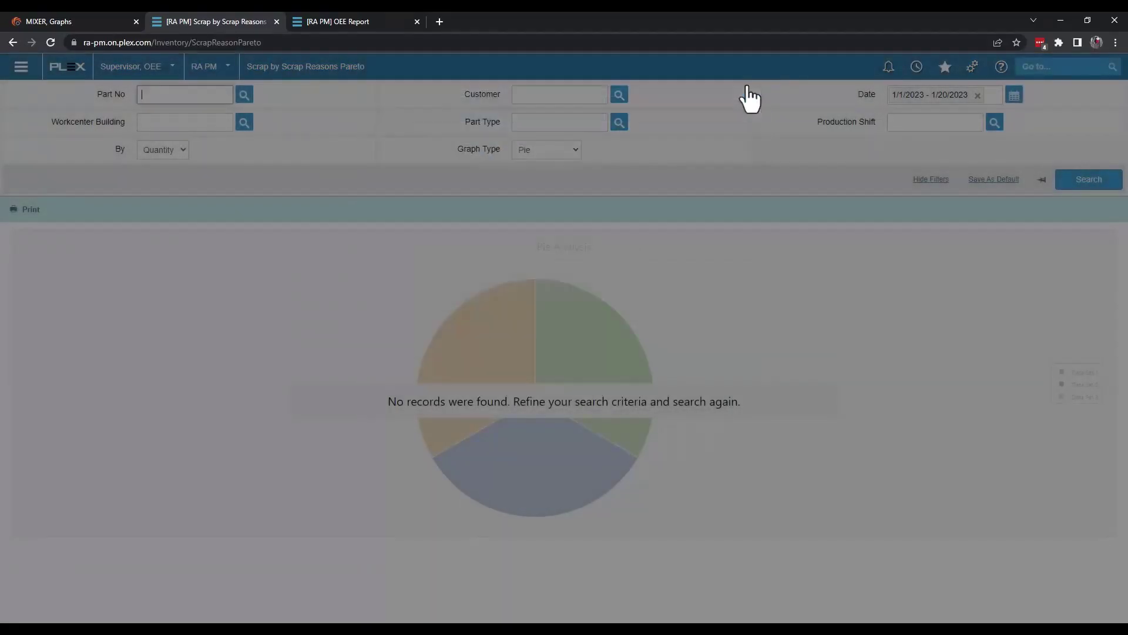
pyautogui.click(1088, 183)
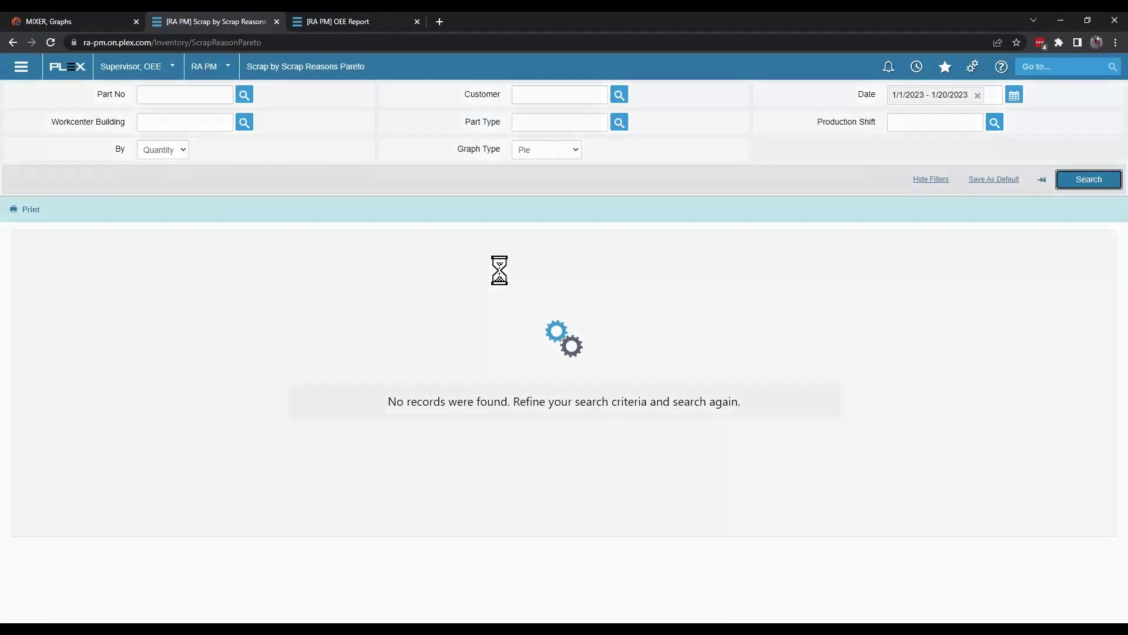